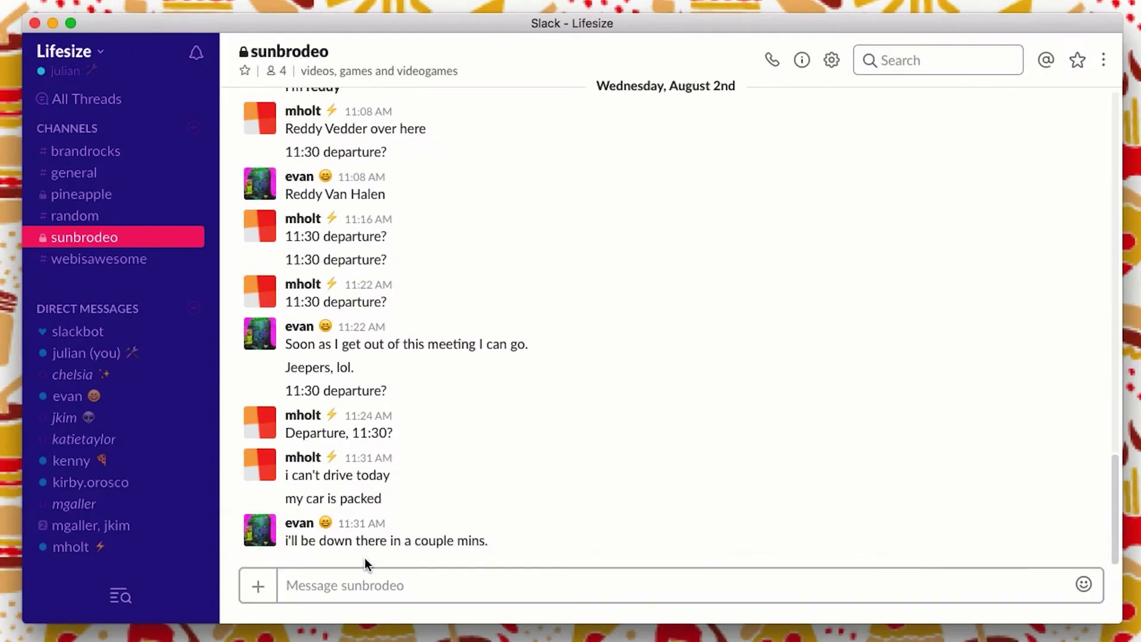
# Type 'Ok guys - i'm super hungry already. What's for lunch?' into the sunbrodeo message box
pyautogui.write("Ok guys - i'm super hungry alread")
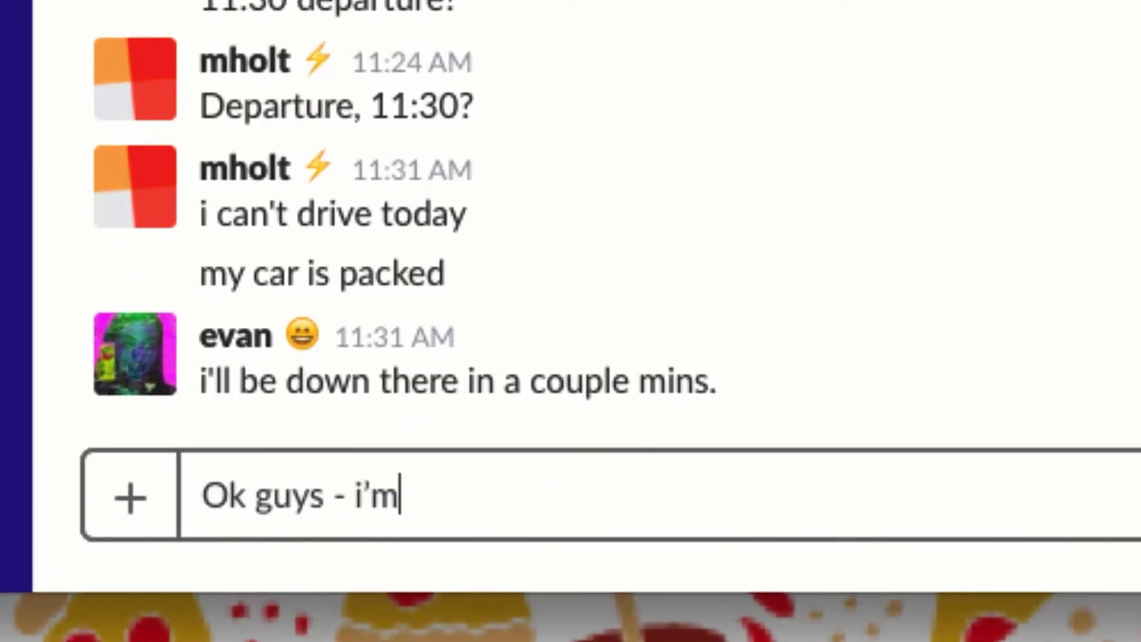
pyautogui.write("y. What's for lunch?")
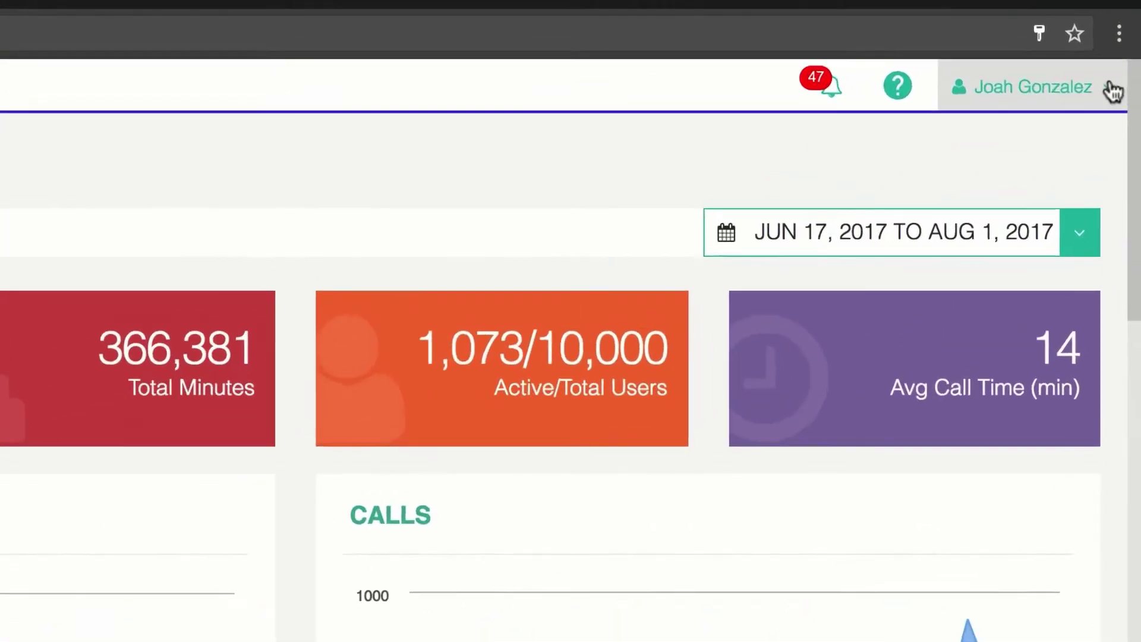
# Go to Advanced Settings > Features and Options and scroll to the Chat Integrations section
pyautogui.click(1124, 23)
pyautogui.click(1046, 156)
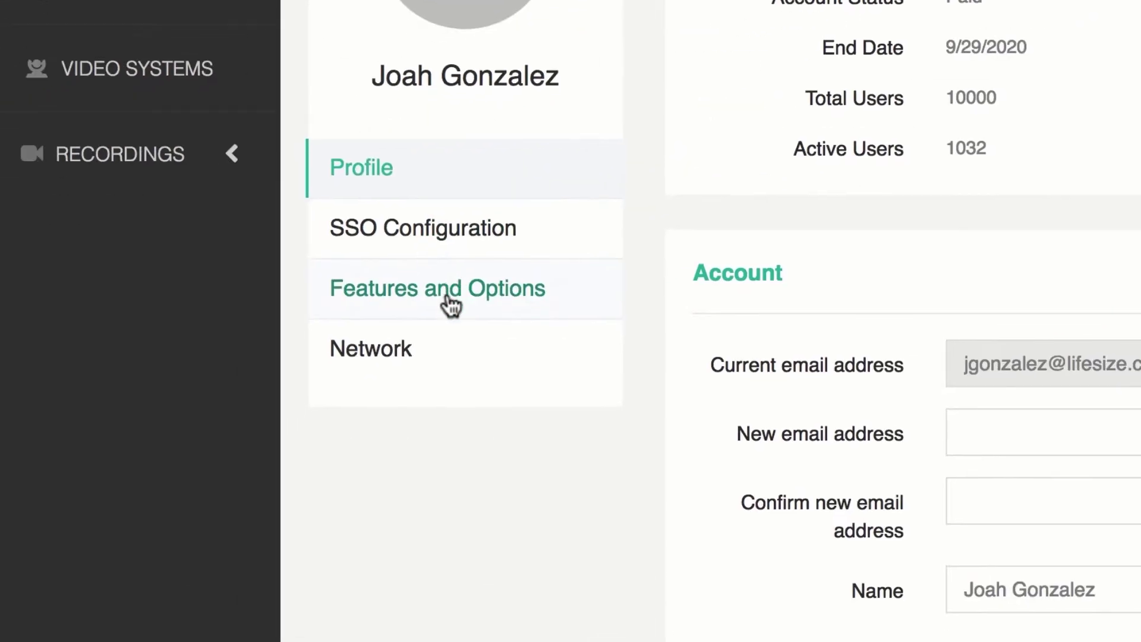
pyautogui.click(451, 305)
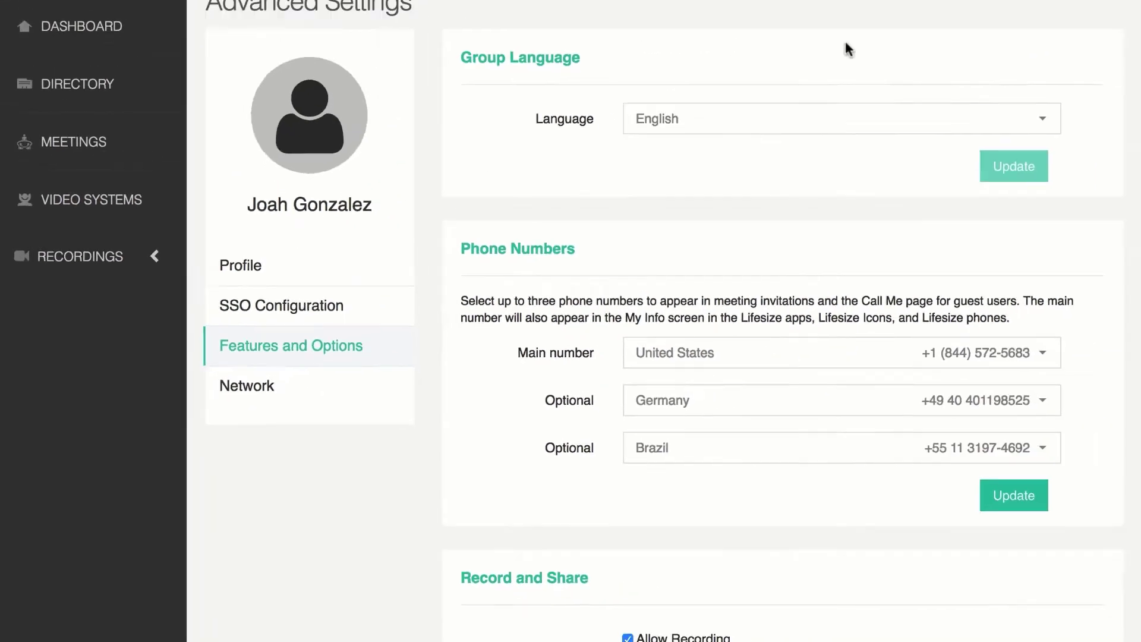
pyautogui.scroll(-5, 724, 101)
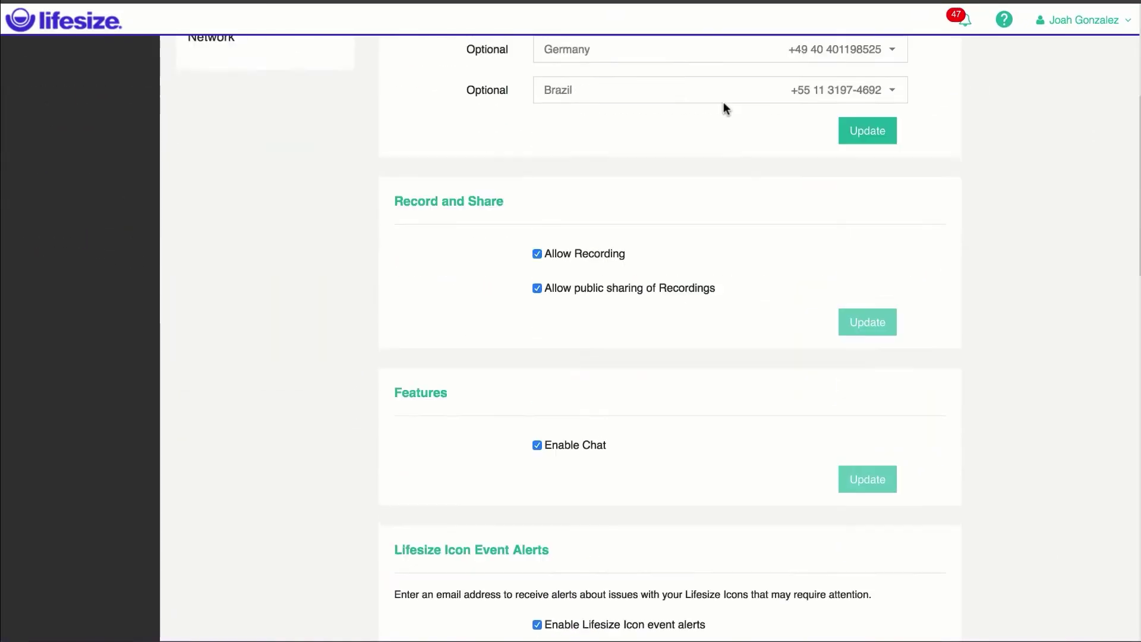
pyautogui.scroll(-15, 724, 102)
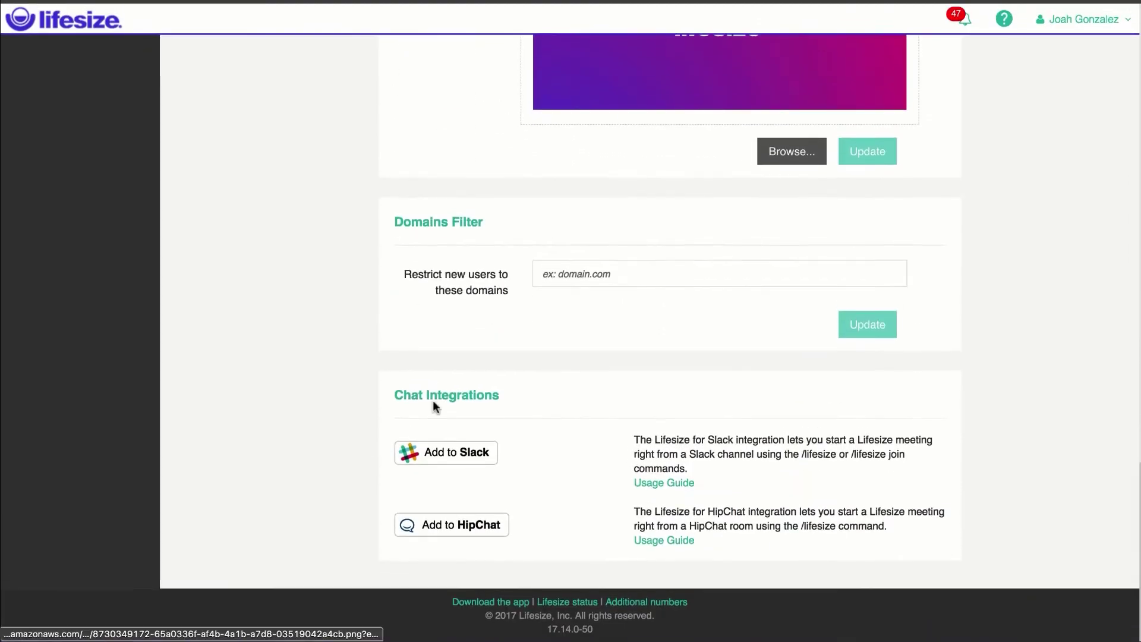
# Start Add to HipChat and log in with the account email and password
pyautogui.click(423, 525)
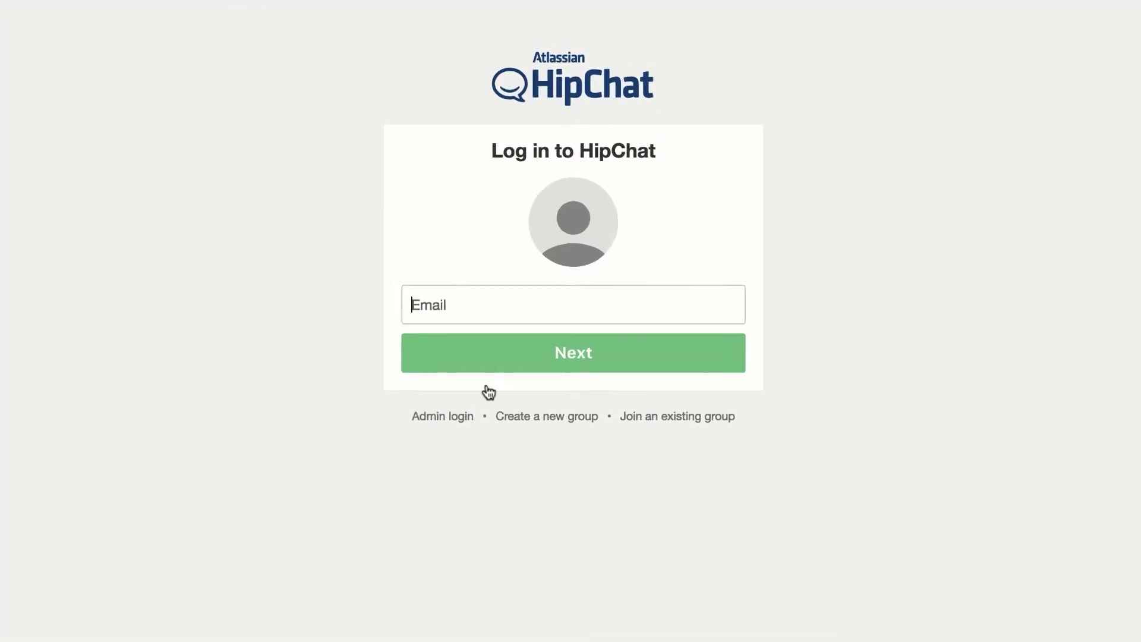
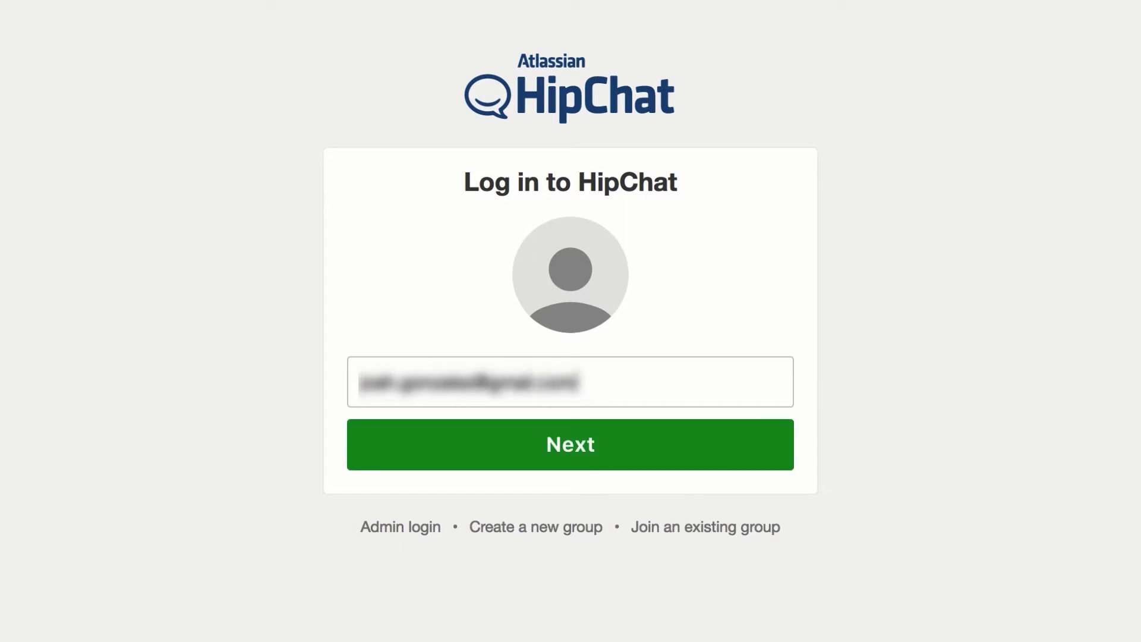
pyautogui.press('Return')
pyautogui.write('••')
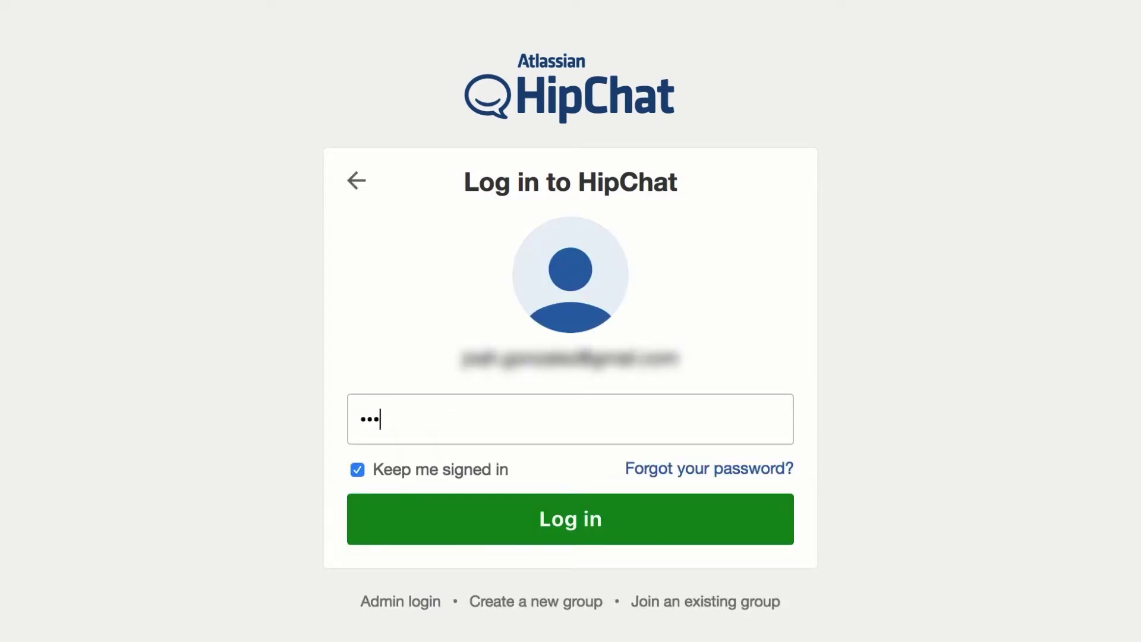
pyautogui.write('•••••••')
pyautogui.press('Return')
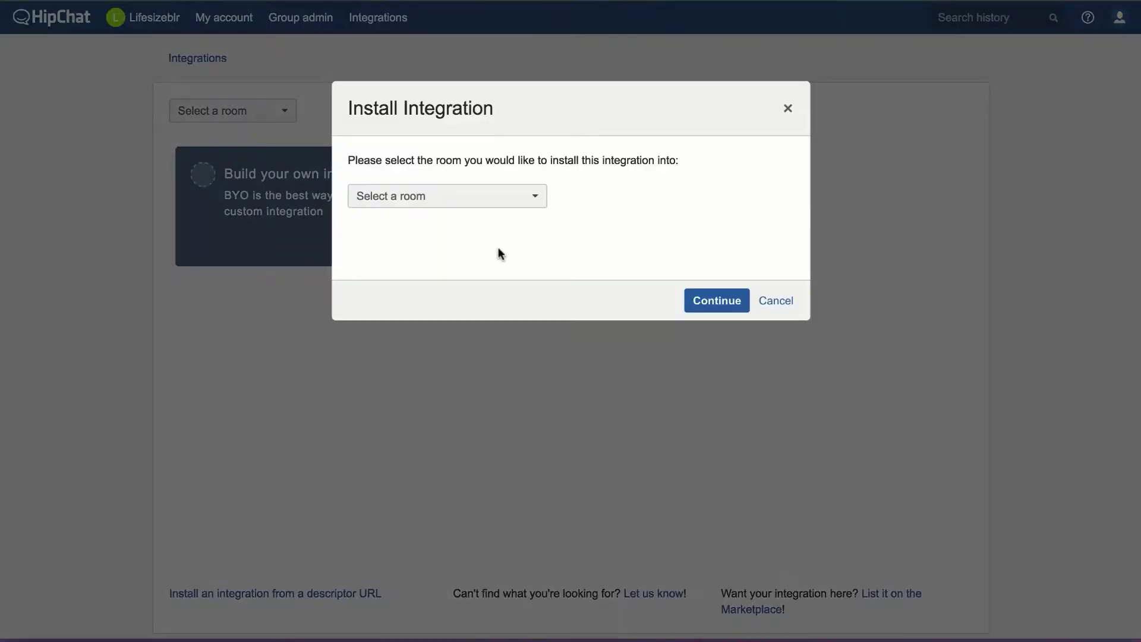
# Install Lifesize into Global (all rooms) and approve its room notification permission
pyautogui.click(476, 201)
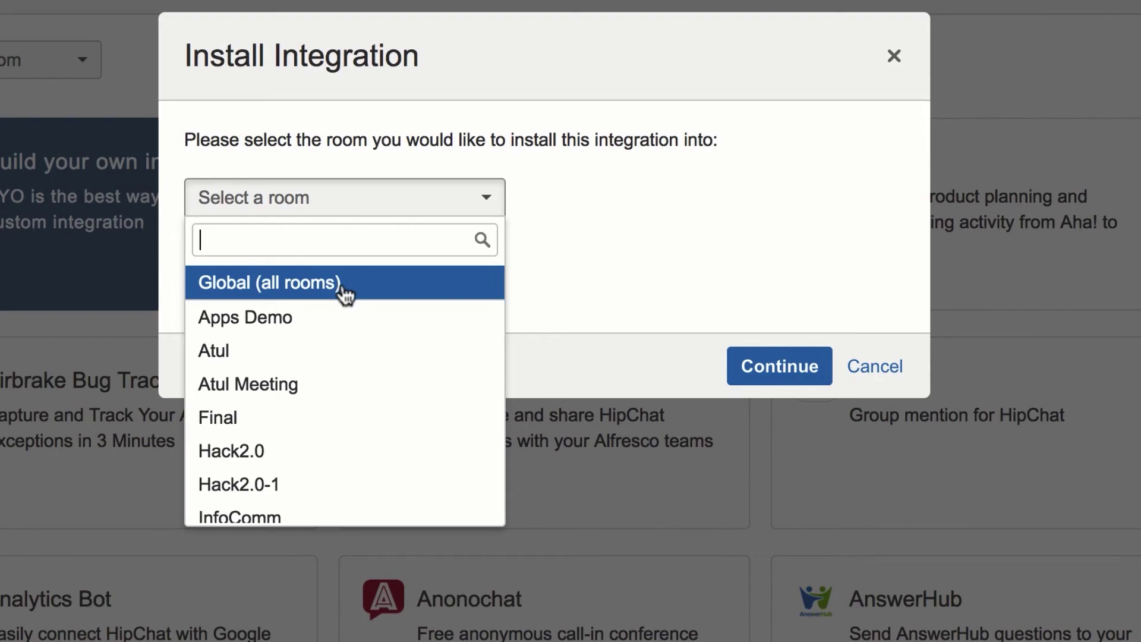
pyautogui.click(343, 286)
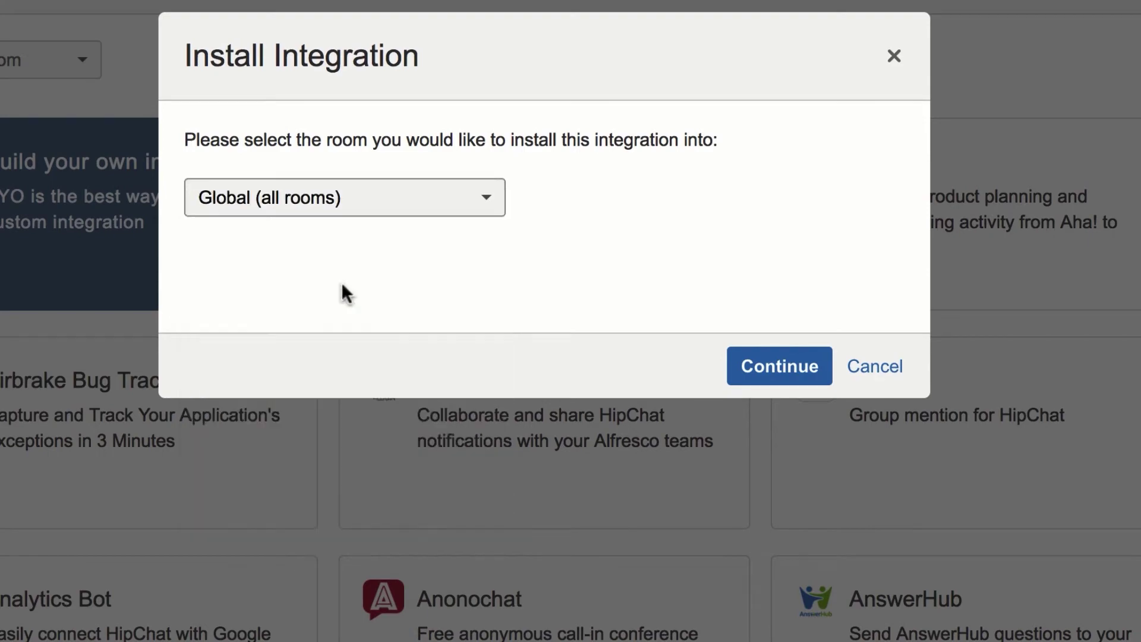
pyautogui.click(791, 370)
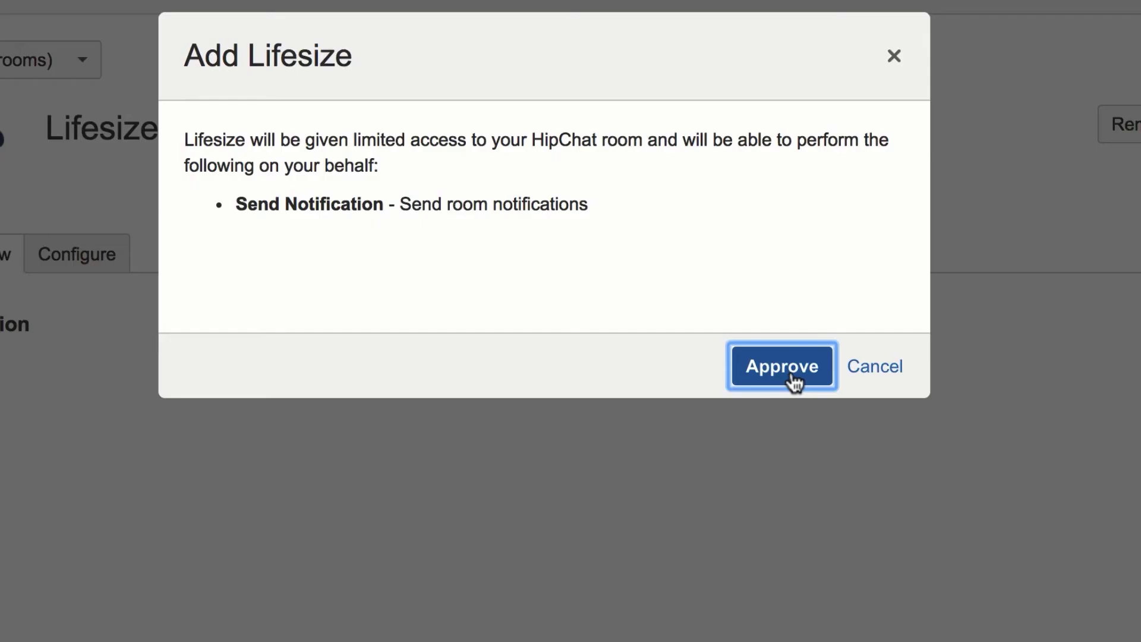
pyautogui.click(793, 376)
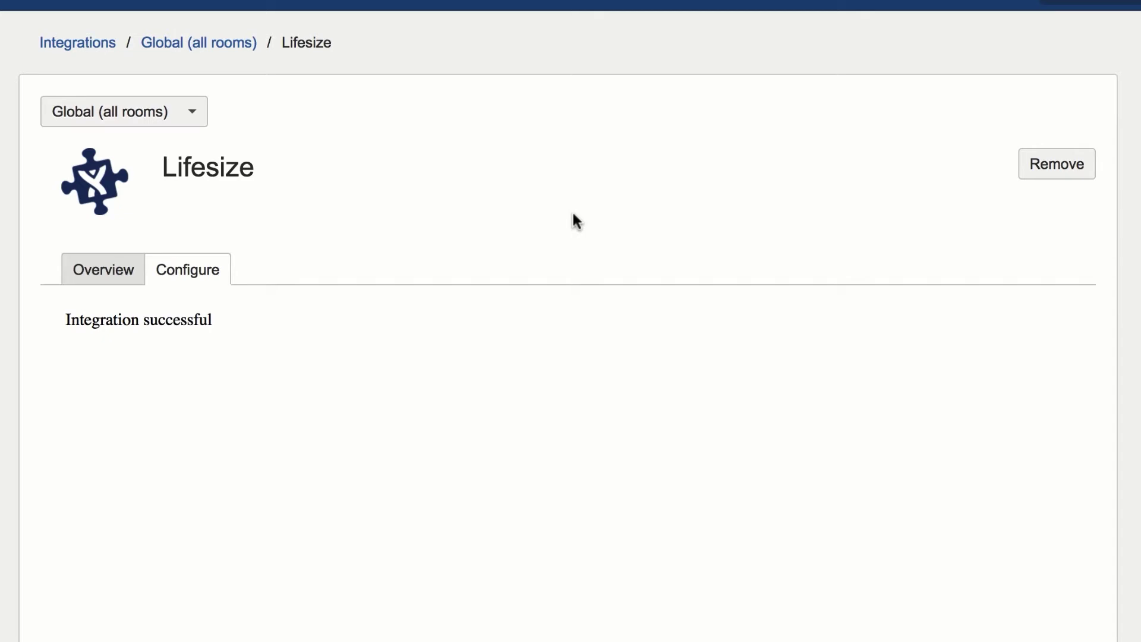
pyautogui.scroll(-1, 551, 333)
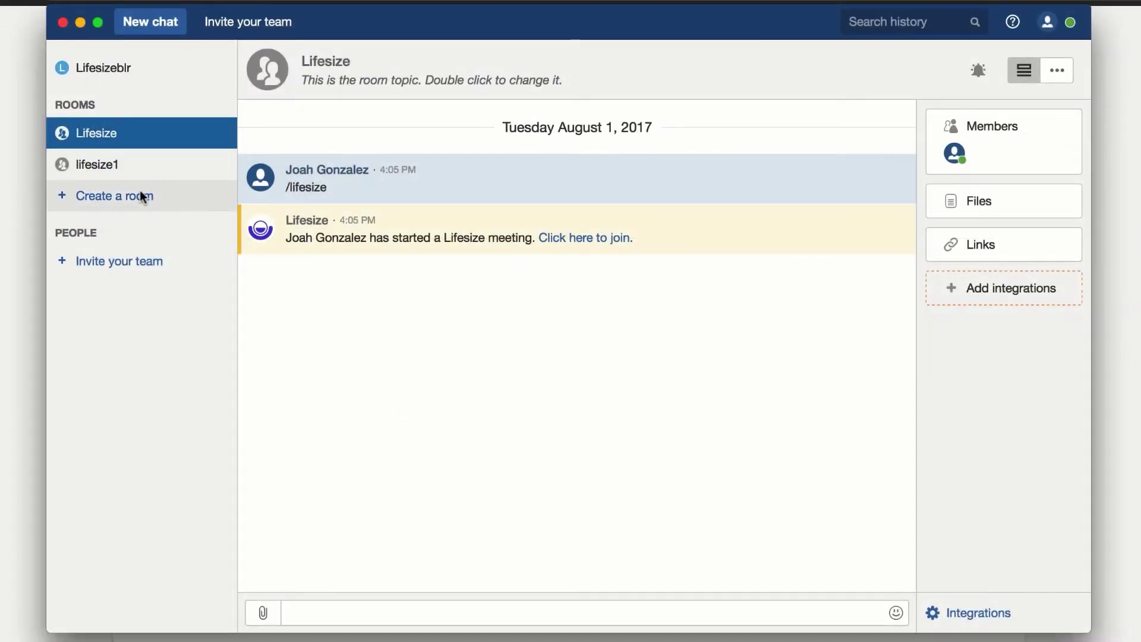
# Create the open room lifesizetest and type /lifesize in its message box
pyautogui.click(143, 197)
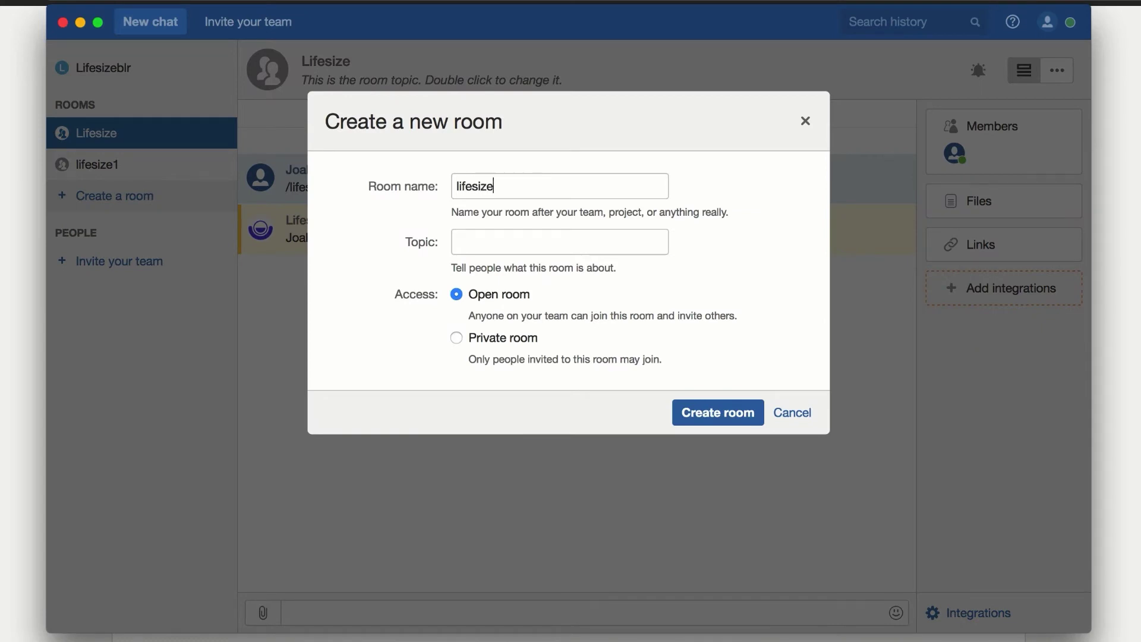
pyautogui.press('Return')
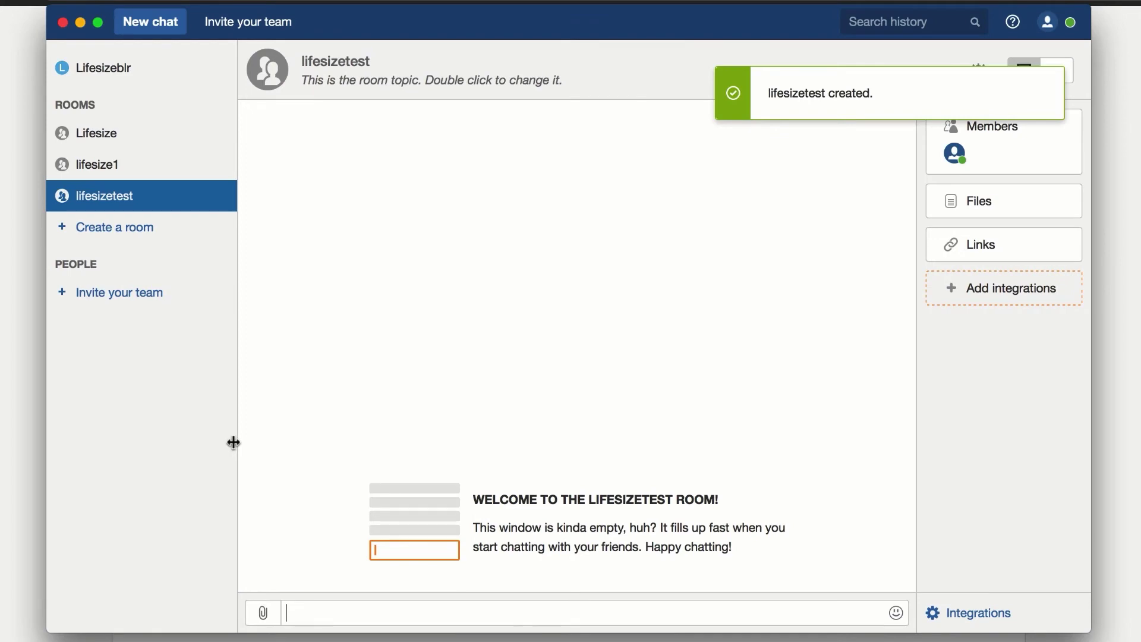
pyautogui.write('/lifesize')
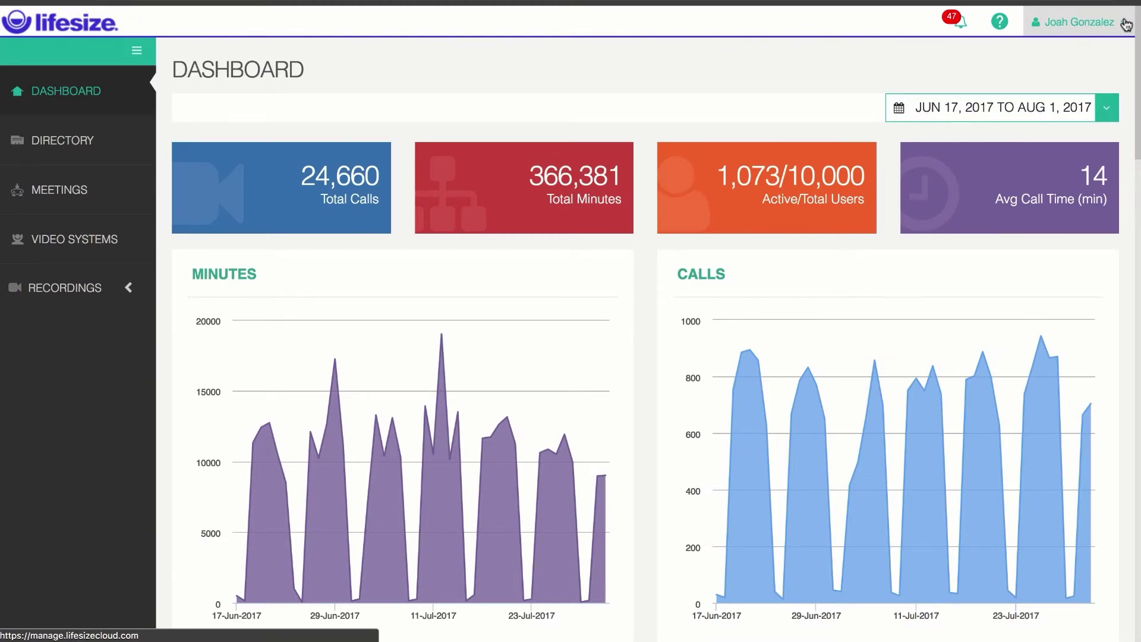
# From the user menu reach Advanced Settings > Features and Options, scrolled to Chat Integrations
pyautogui.click(1125, 24)
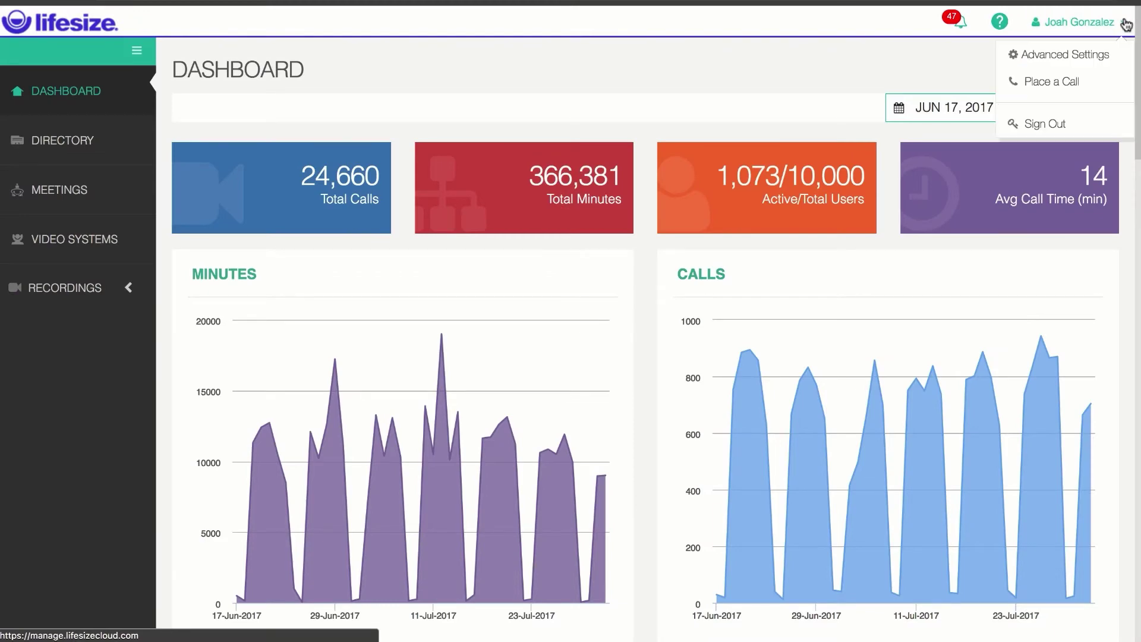
pyautogui.click(1080, 60)
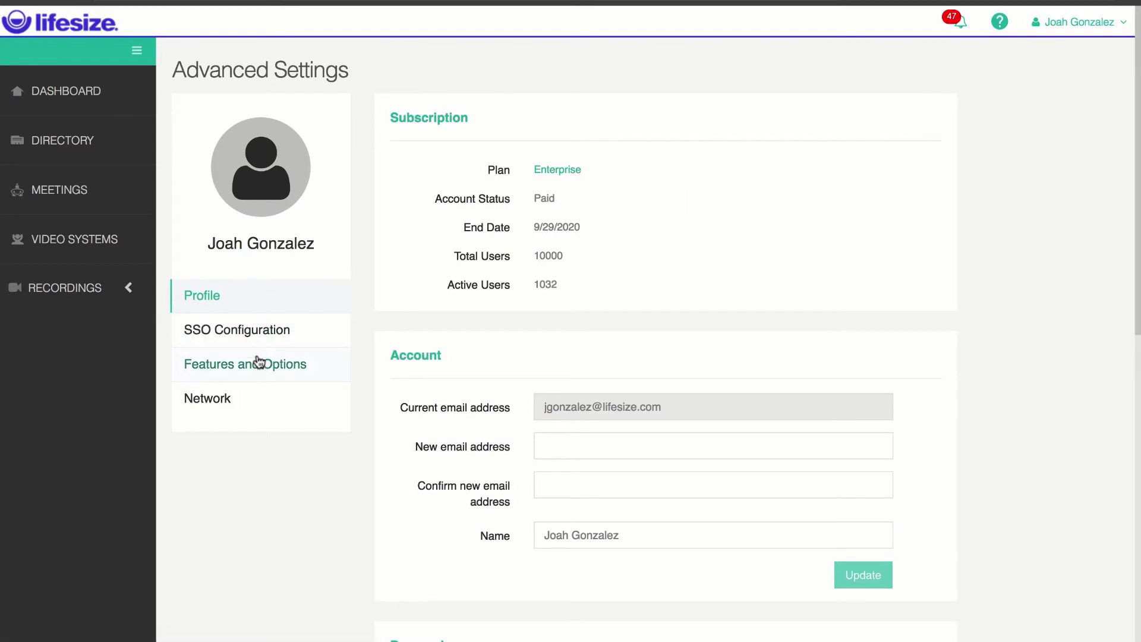
pyautogui.click(257, 379)
pyautogui.scroll(-20, 488, 202)
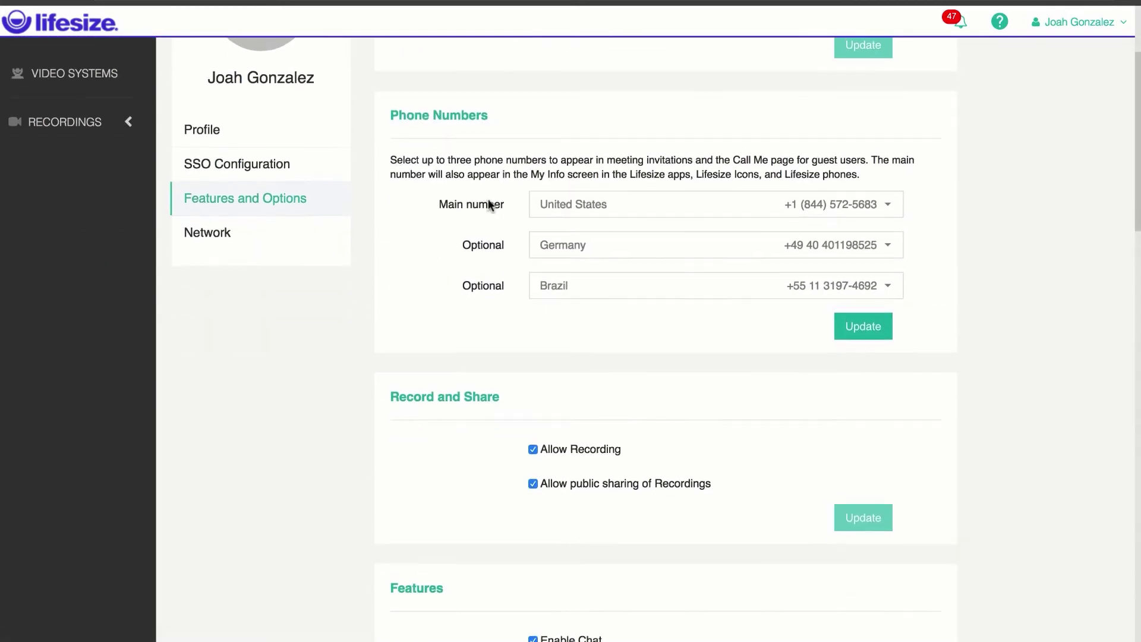
pyautogui.scroll(-8, 481, 217)
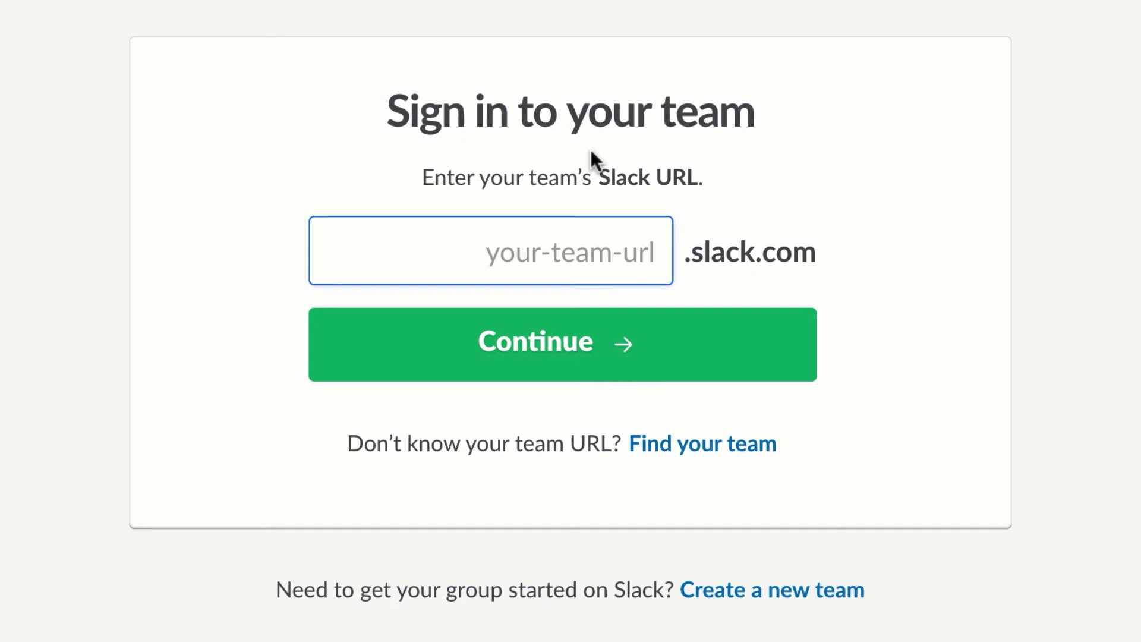
# Sign in to the 'productl' team with the account email and password, then authorize Lifesize for Slack
pyautogui.write('produc')
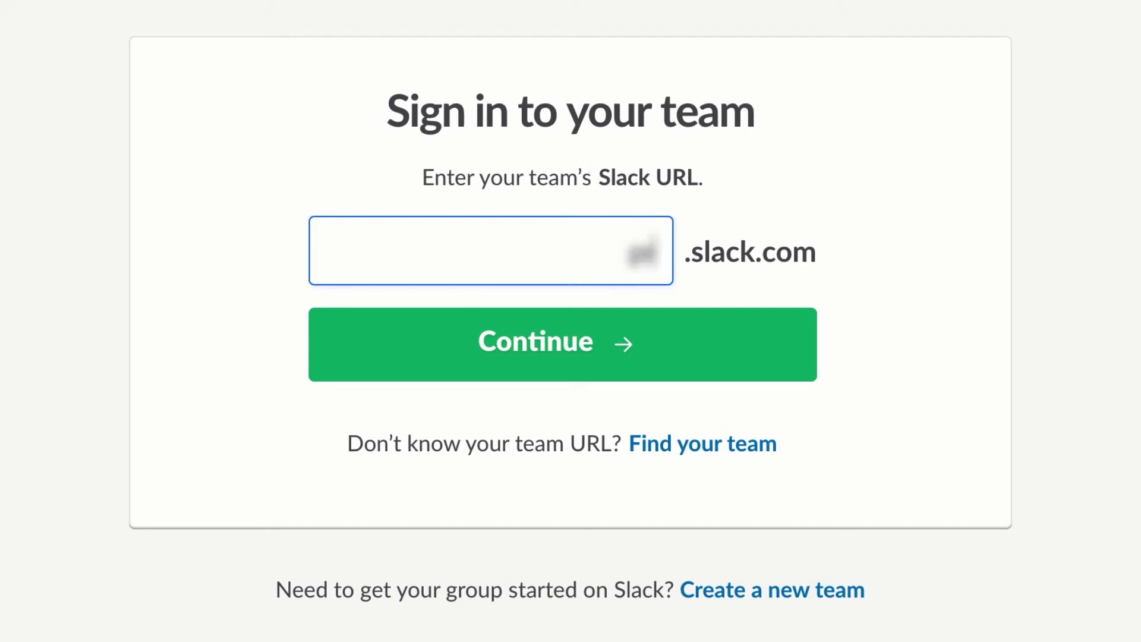
pyautogui.write('tl')
pyautogui.press('Return')
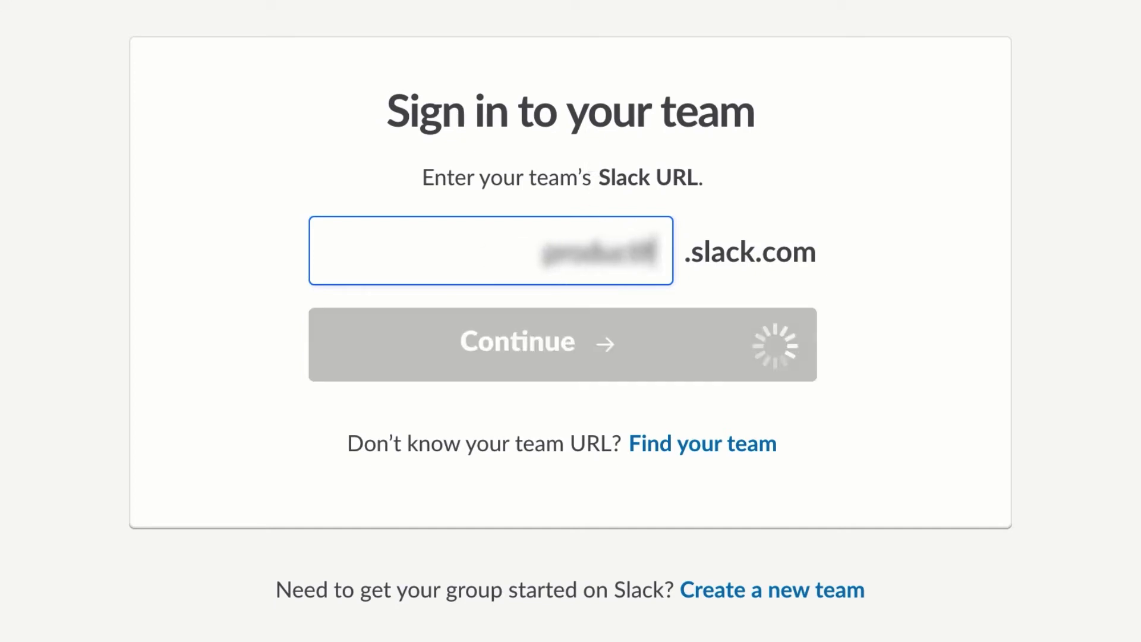
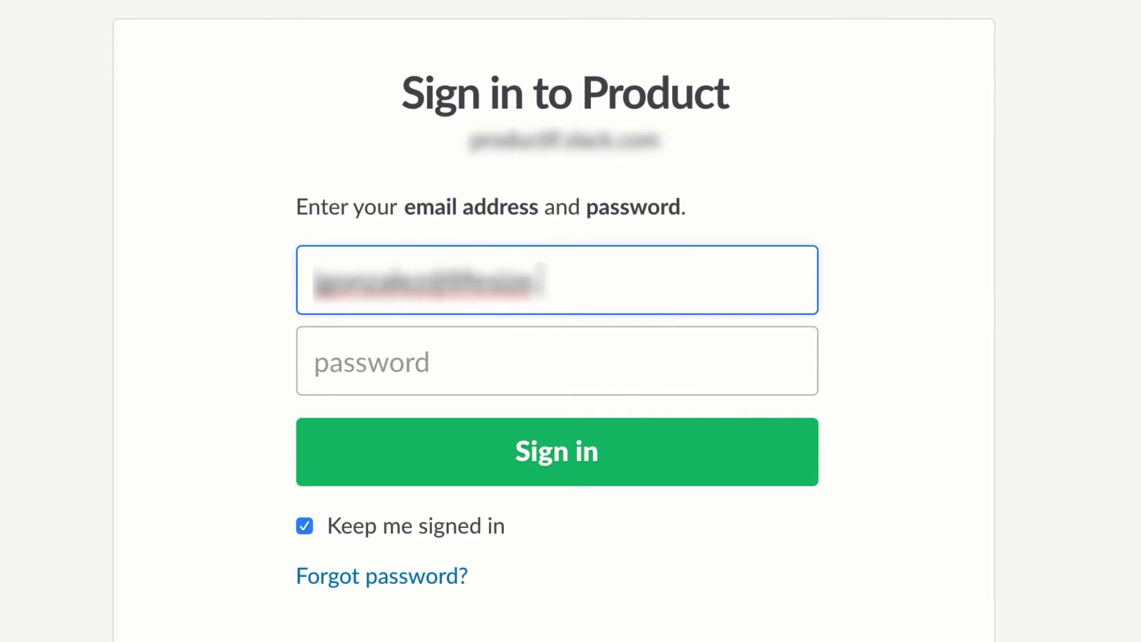
pyautogui.press('Tab')
pyautogui.write('*********')
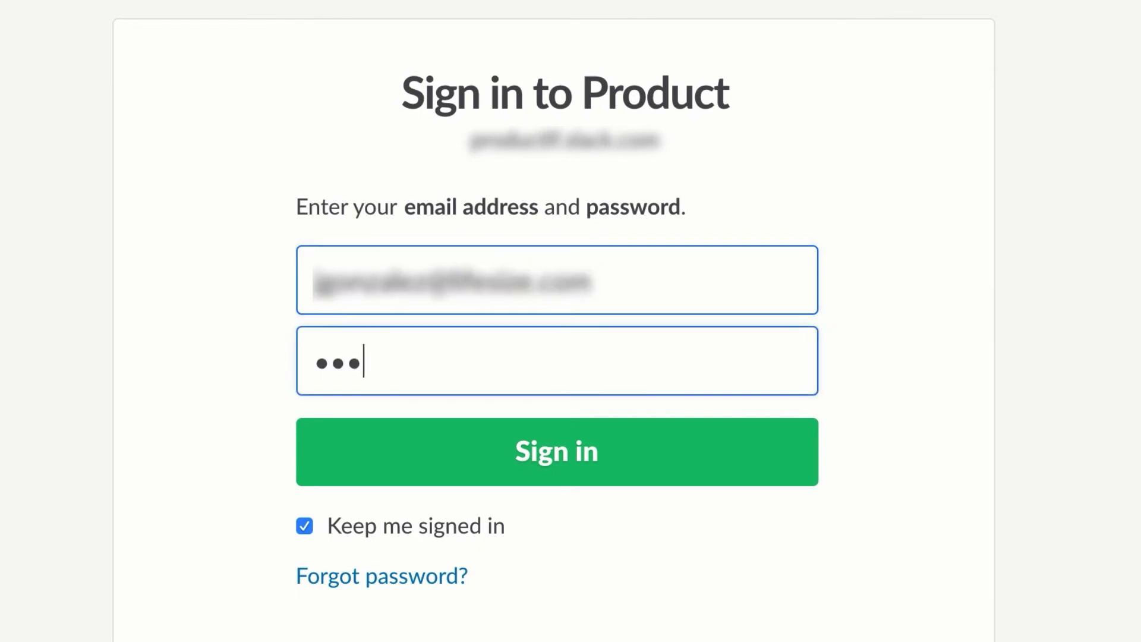
pyautogui.write('*')
pyautogui.press('Return')
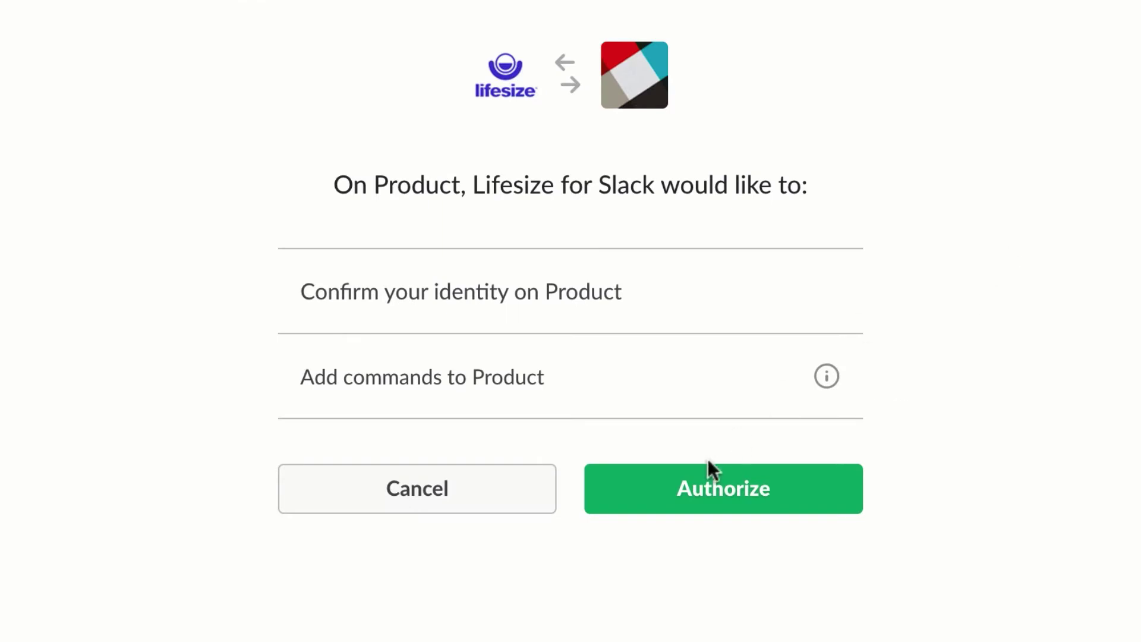
pyautogui.click(702, 495)
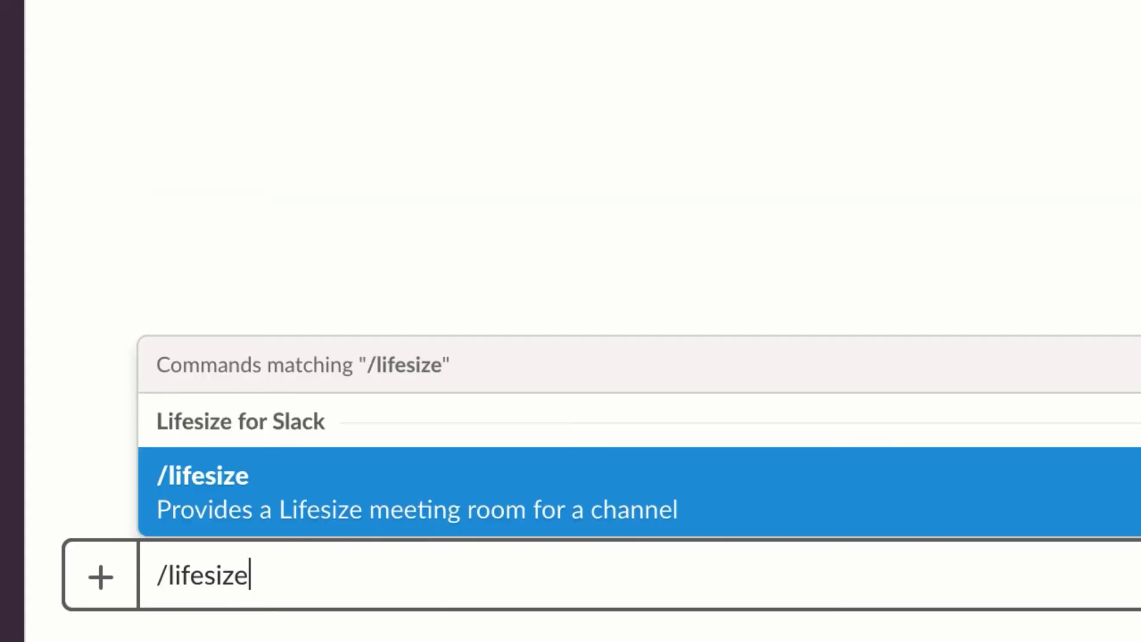
# Send /lifesize in #lifesize and open the reply's webapp join link
pyautogui.press('Return')
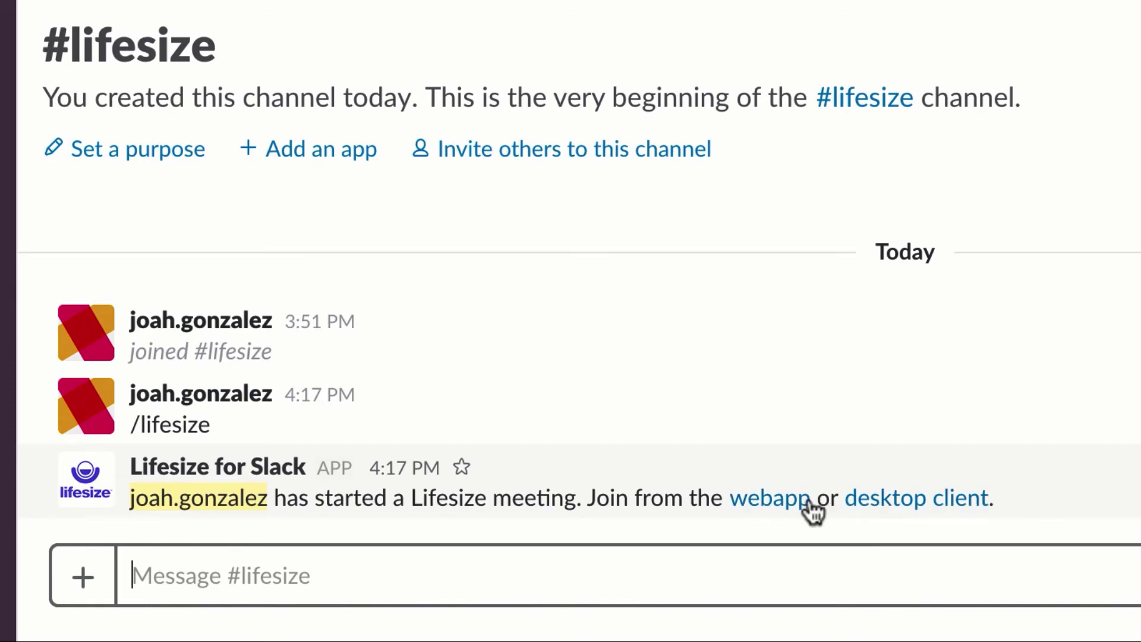
pyautogui.click(784, 501)
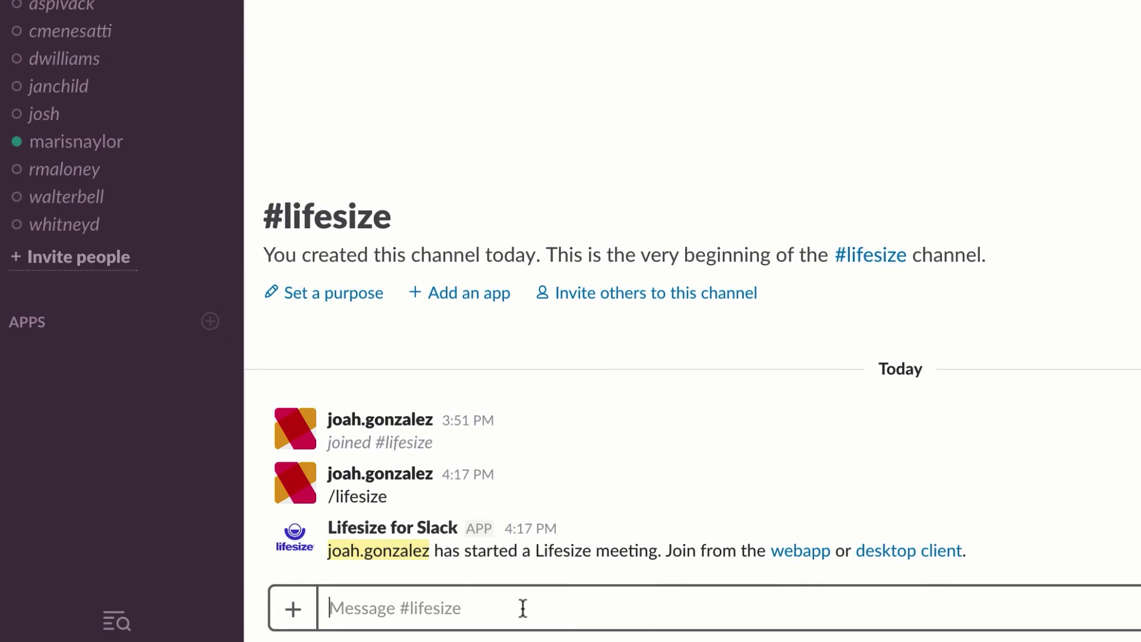
# Send '/lifesize join all hands' in the #lifesize channel
pyautogui.write('/')
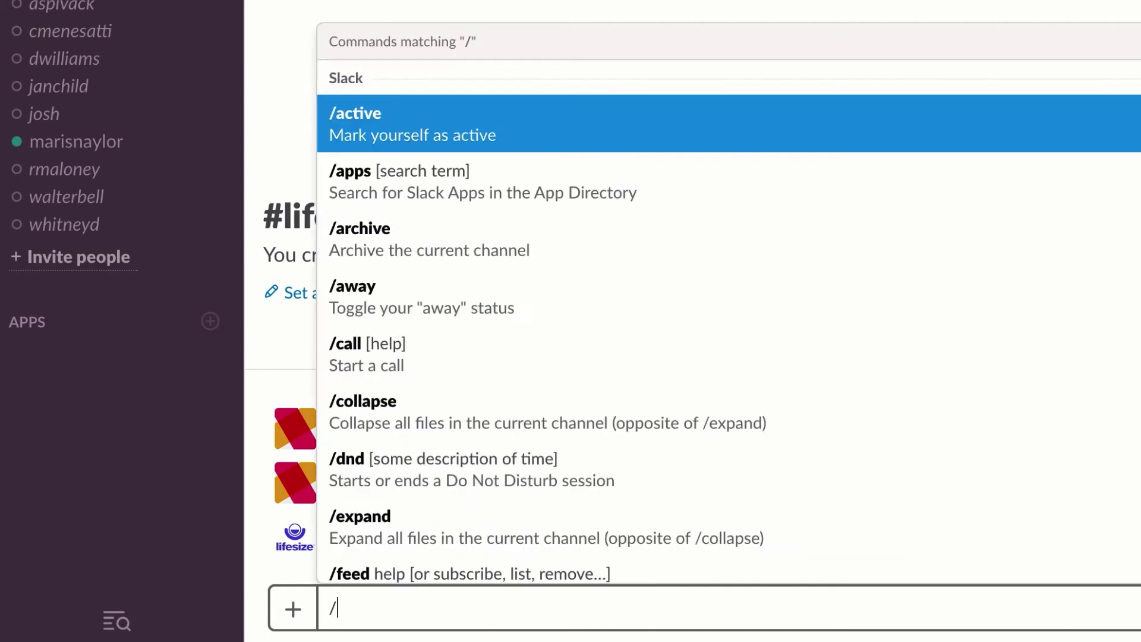
pyautogui.write('lifesize join all hands')
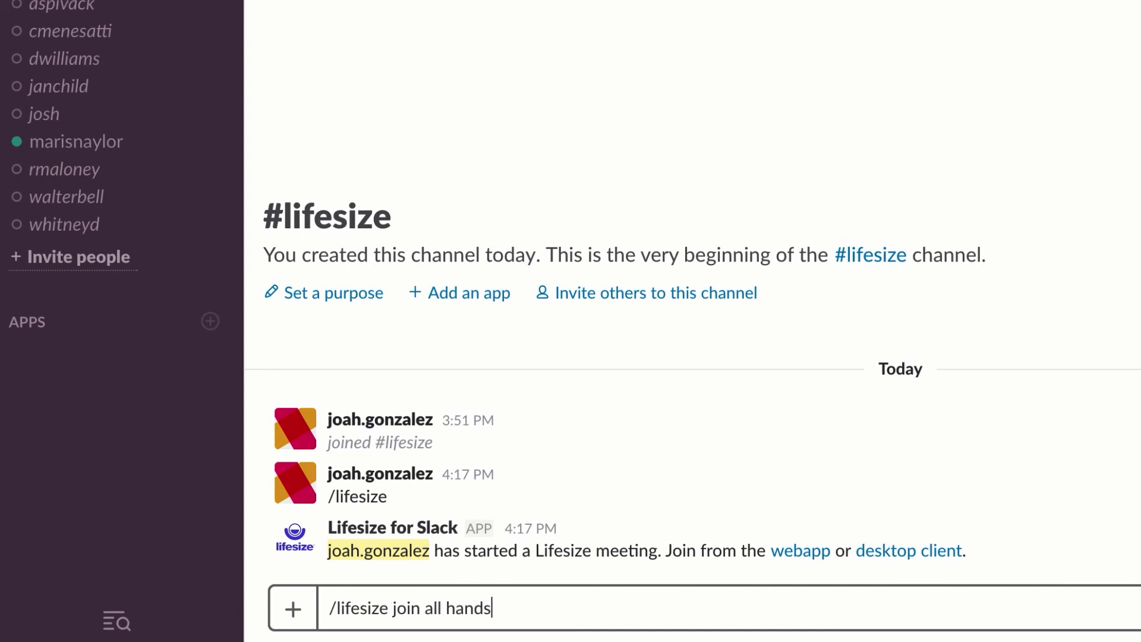
pyautogui.press('Return')
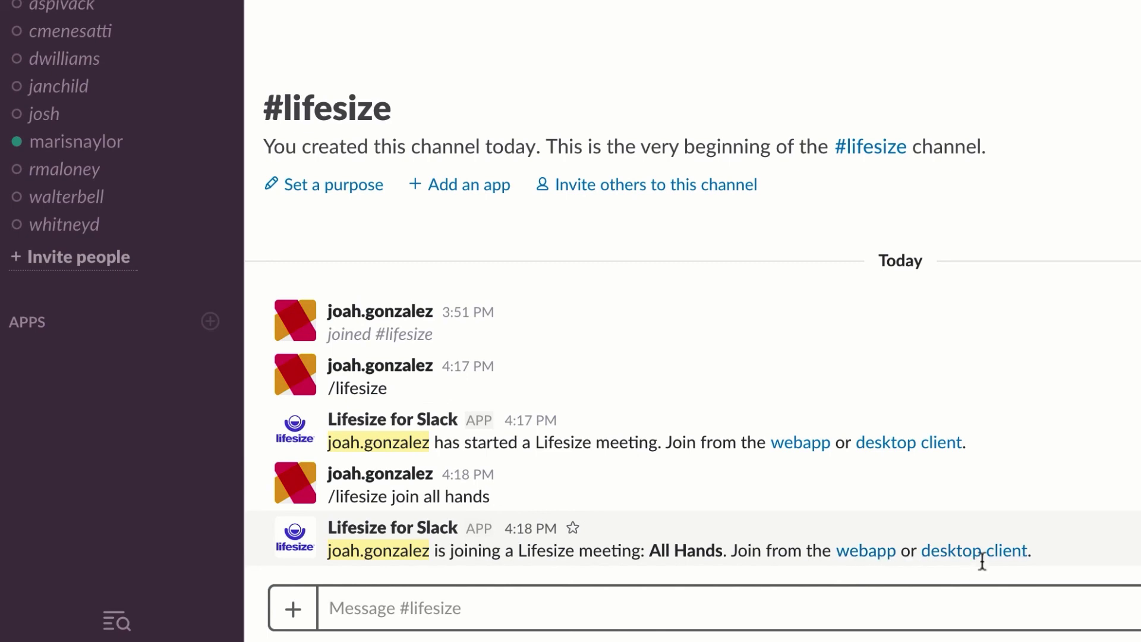
# Open the webapp link from Lifesize for Slack's All Hands reply
pyautogui.click(881, 550)
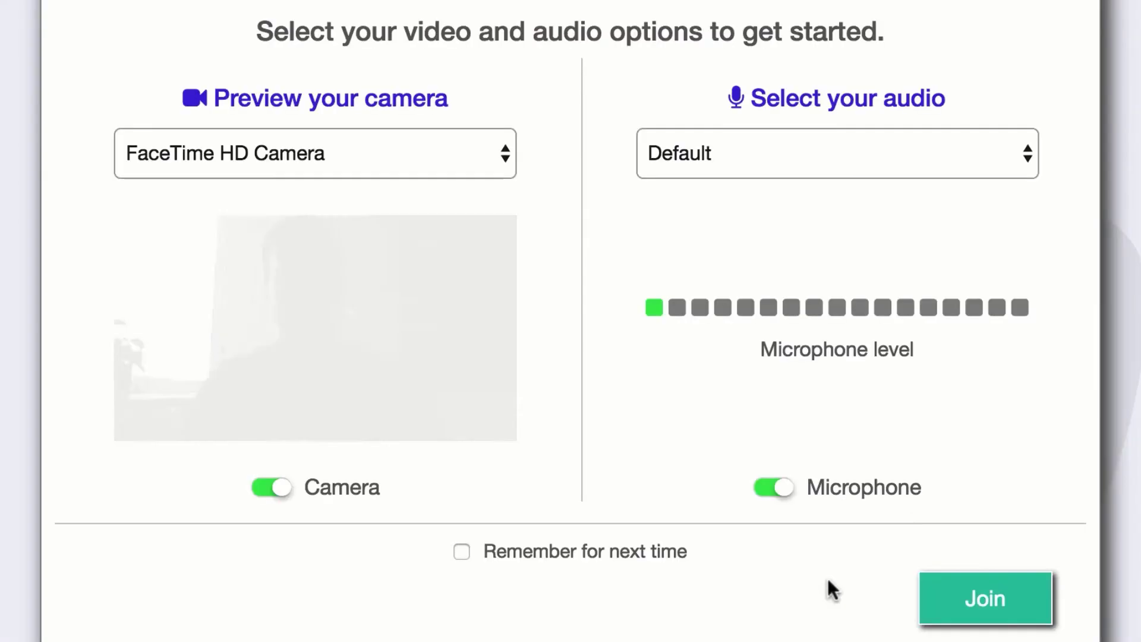